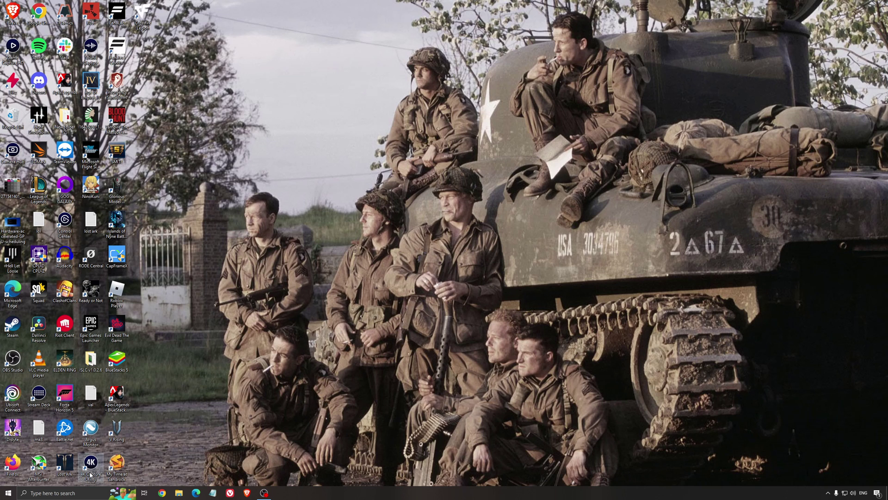
Review the Game Mode, Xbox Game Bar and capture settings, then view the GPU scheduling screenshot
{"action": "left_click", "coordinate": [79, 493]}
{"action": "type", "text": "game mode"}
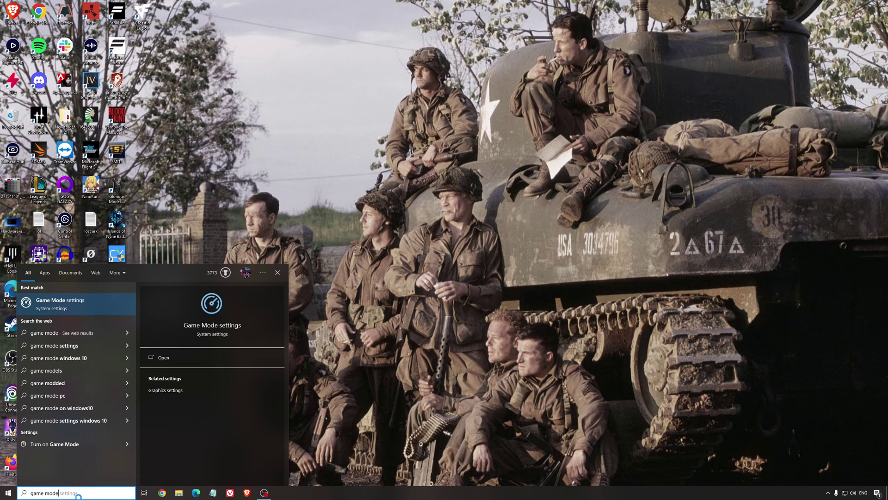
{"action": "key", "text": "Return"}
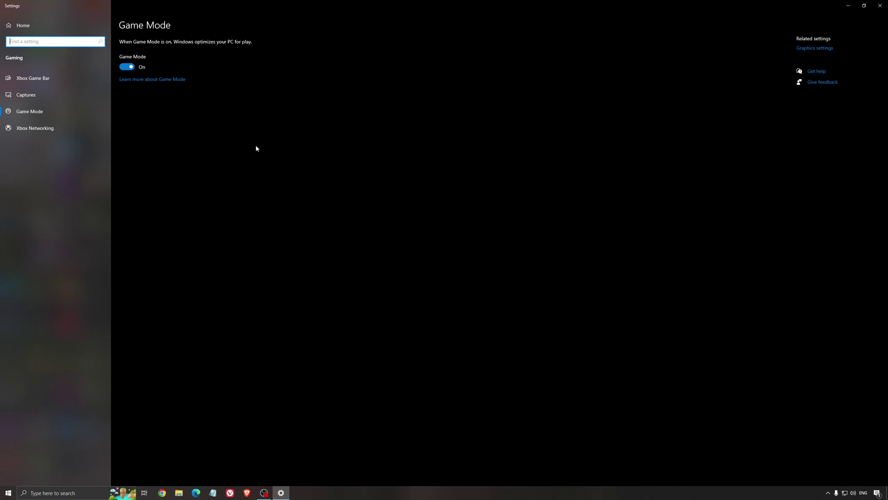
{"action": "left_click", "coordinate": [59, 86]}
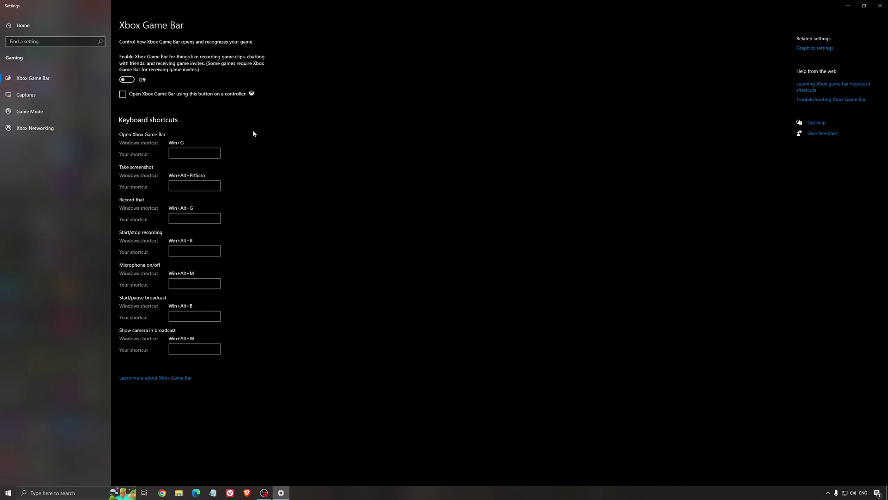
{"action": "left_click", "coordinate": [45, 95]}
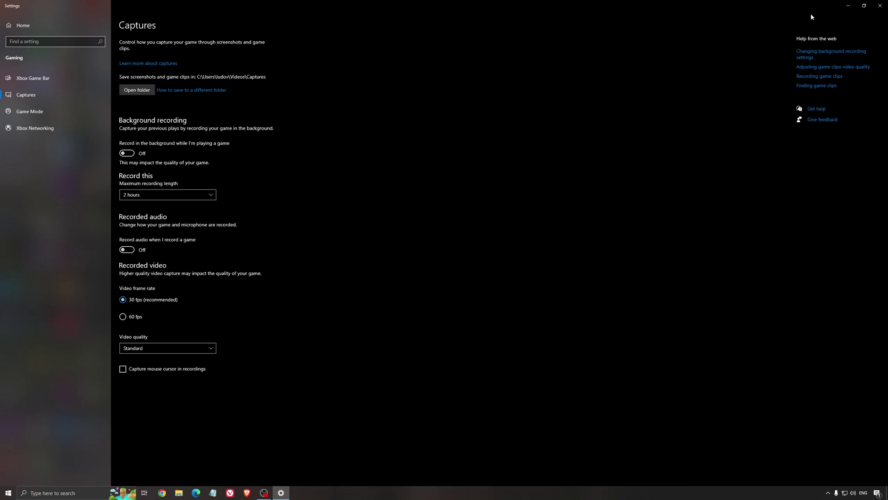
{"action": "left_click", "coordinate": [880, 6]}
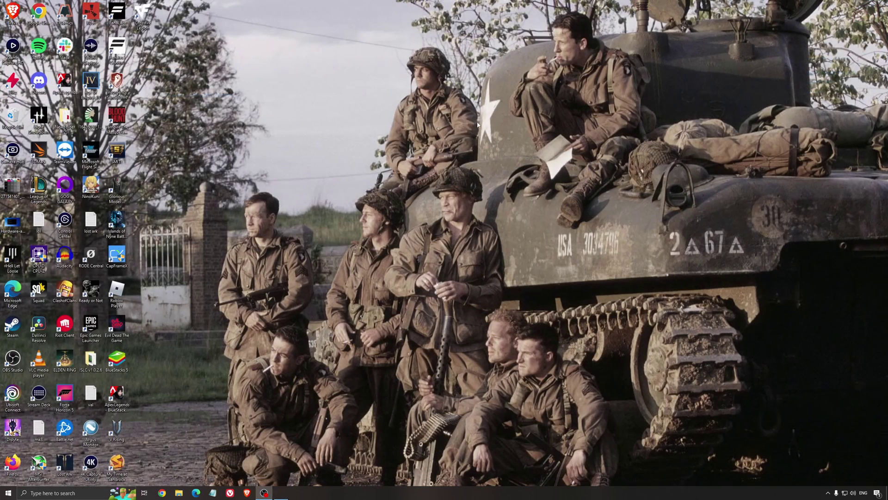
{"action": "double_click", "coordinate": [14, 226]}
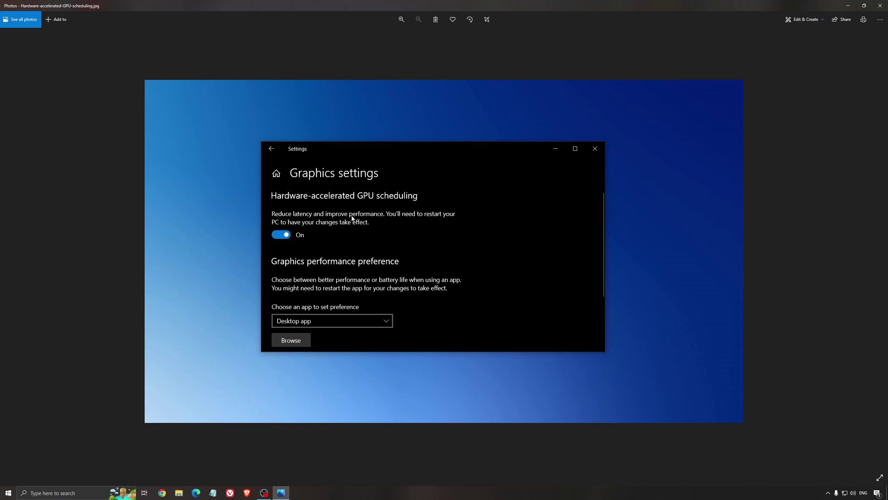
{"action": "left_click", "coordinate": [880, 5]}
Launch AMD Software from the tray and confirm driver 22.5.2 is up to date
{"action": "left_click", "coordinate": [829, 493]}
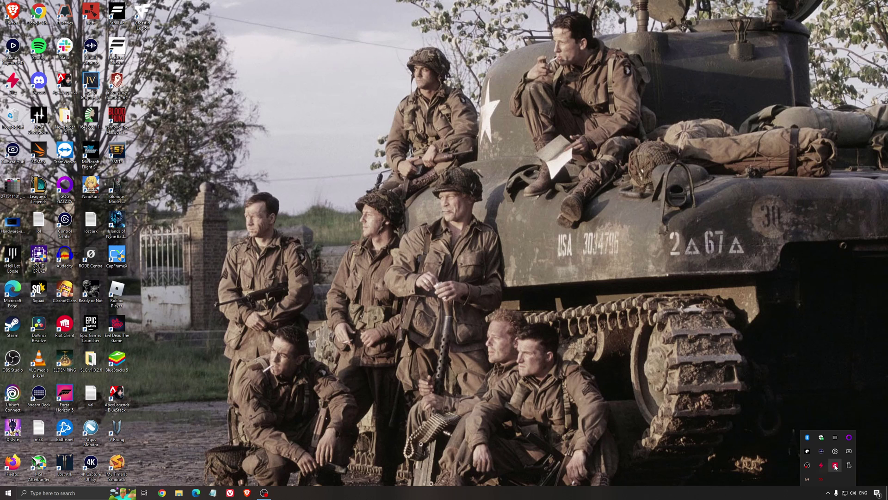
{"action": "left_click", "coordinate": [835, 465]}
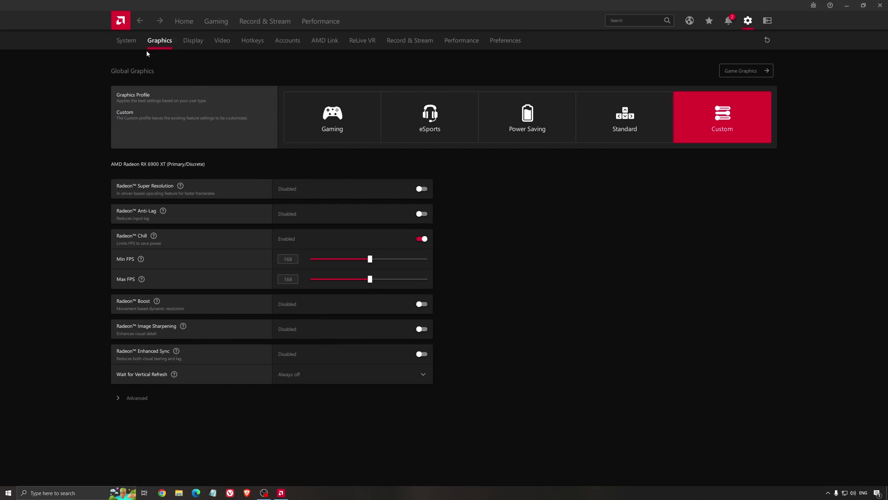
{"action": "left_click", "coordinate": [176, 22]}
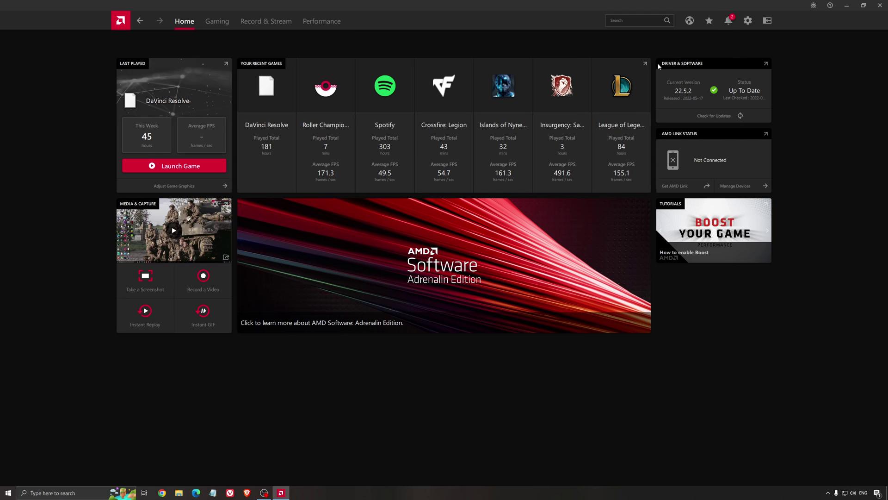
{"action": "left_click", "coordinate": [715, 116]}
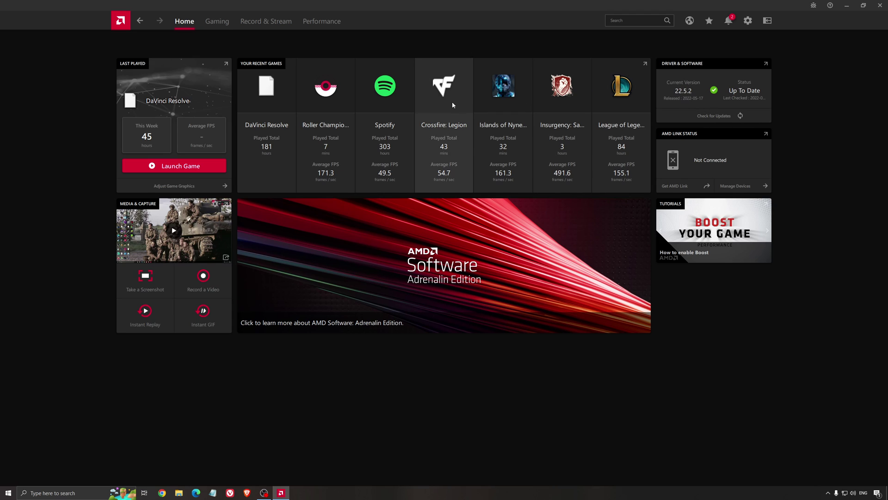
Review the Gaming section with Radeon Chill left at 168 FPS, then close AMD Software
{"action": "left_click", "coordinate": [221, 24]}
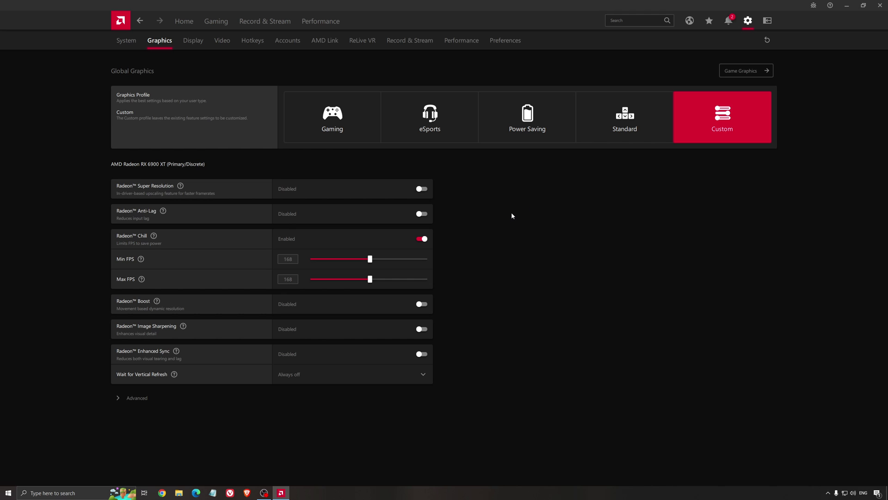
{"action": "left_click", "coordinate": [880, 6]}
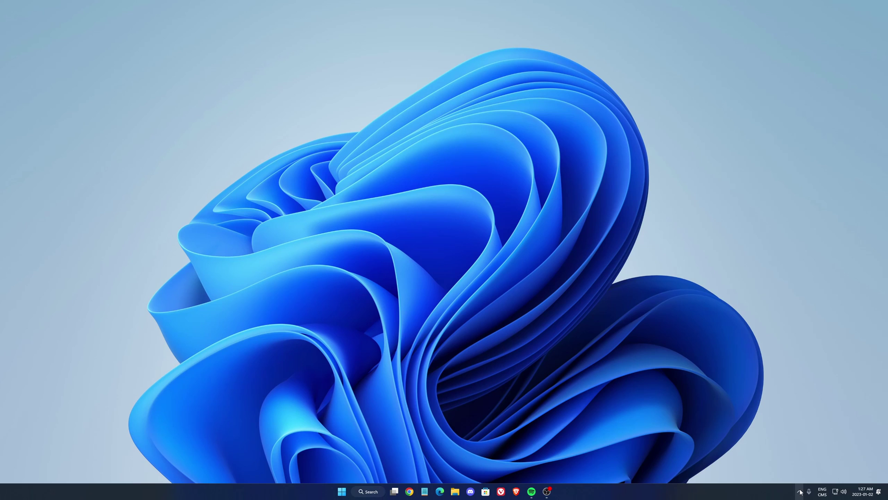
Launch NVIDIA Control Panel from the tray and scroll the global 3D settings to Max Frame Rate
{"action": "left_click", "coordinate": [800, 491]}
{"action": "right_click", "coordinate": [809, 472]}
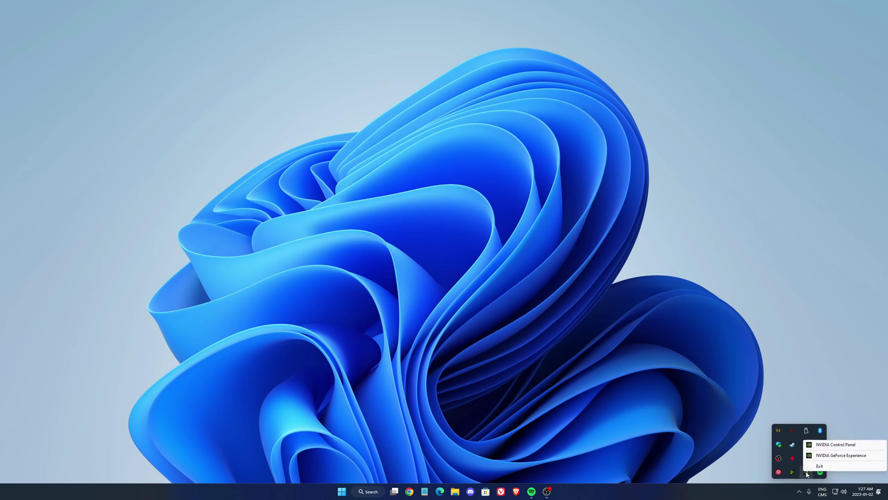
{"action": "left_click", "coordinate": [821, 445]}
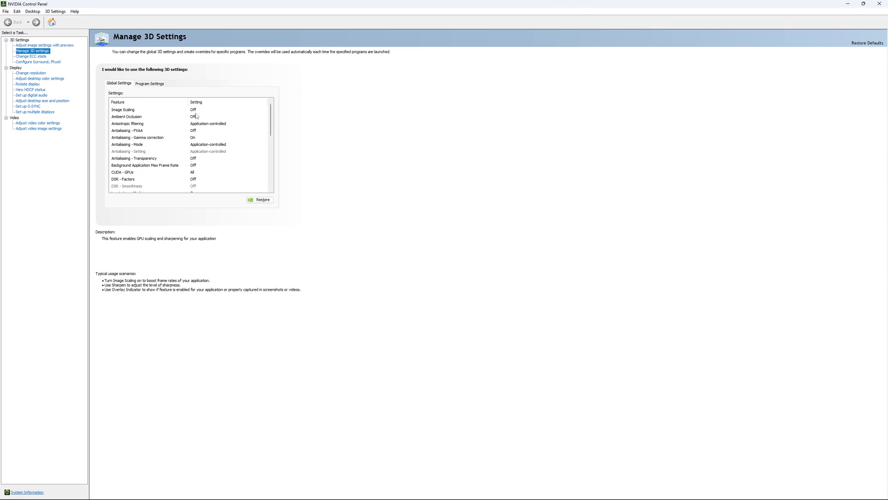
{"action": "left_click_drag", "start_coordinate": [272, 109], "coordinate": [274, 132]}
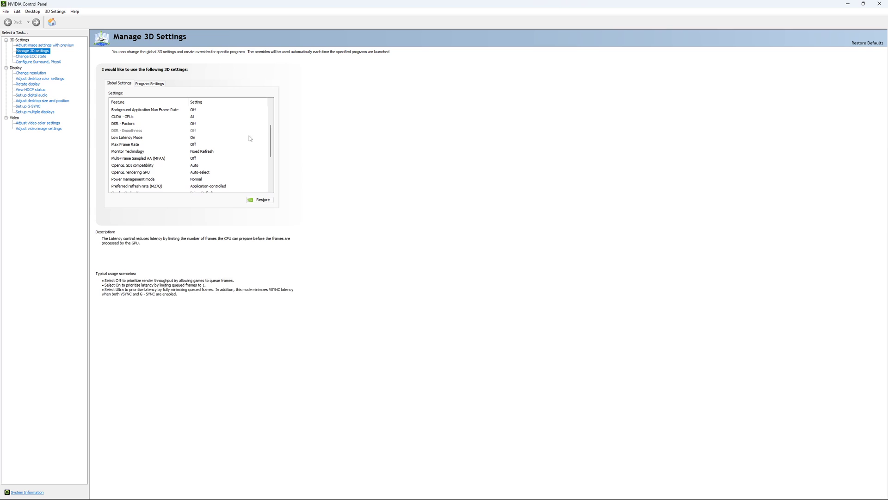
{"action": "left_click_drag", "start_coordinate": [272, 133], "coordinate": [272, 138]}
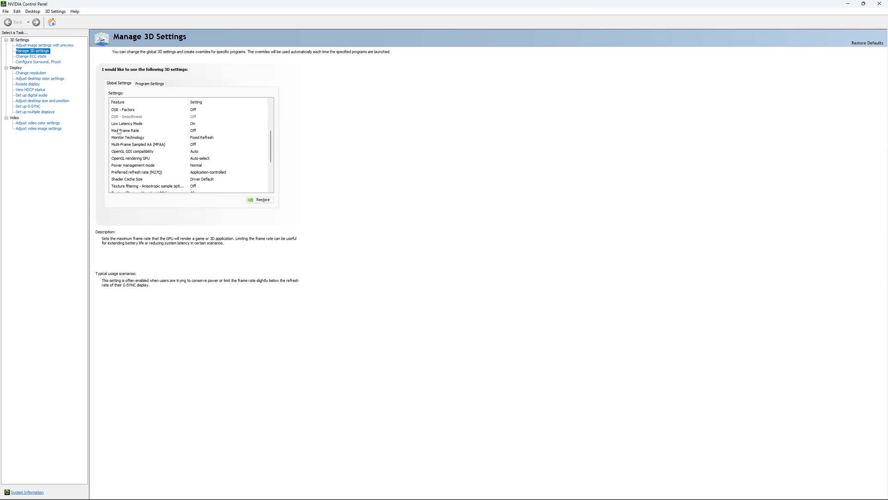
Try Max Frame Rate On at 167 FPS, then set it back to Off and confirm
{"action": "left_click", "coordinate": [190, 132]}
{"action": "left_click", "coordinate": [189, 132]}
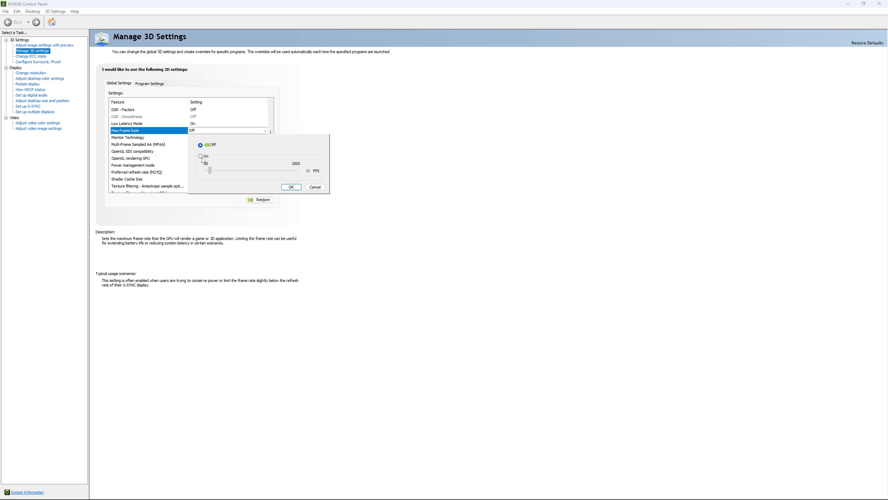
{"action": "left_click", "coordinate": [201, 157]}
{"action": "left_click_drag", "start_coordinate": [215, 173], "coordinate": [221, 176]}
{"action": "left_click", "coordinate": [201, 145]}
{"action": "left_click", "coordinate": [291, 187]}
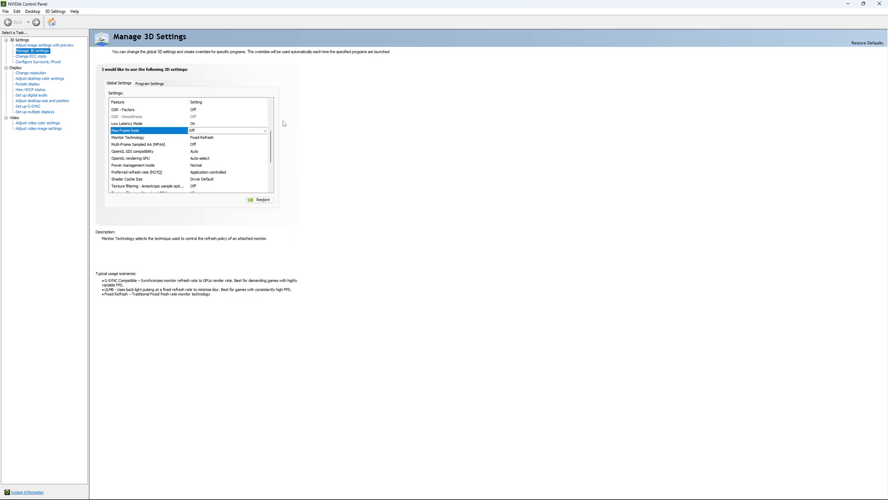
{"action": "left_click_drag", "start_coordinate": [272, 142], "coordinate": [272, 165]}
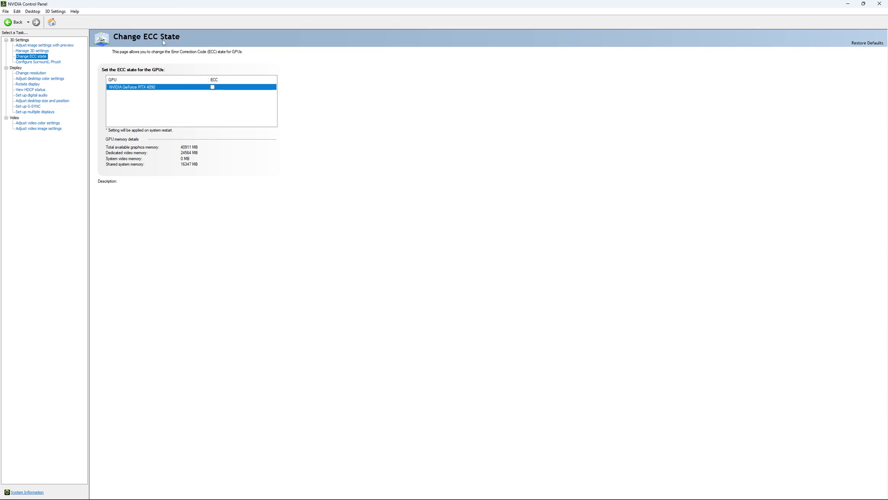
Open Change Resolution and verify the 2560 × 1440 display keeps its 170Hz refresh rate
{"action": "mouse_move", "coordinate": [231, 92]}
{"action": "left_click", "coordinate": [31, 73]}
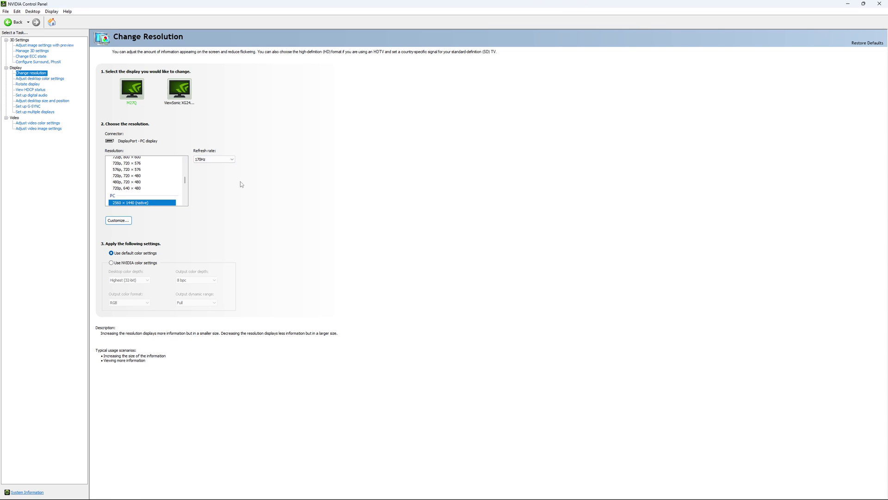
{"action": "left_click", "coordinate": [214, 159]}
{"action": "left_click", "coordinate": [257, 143]}
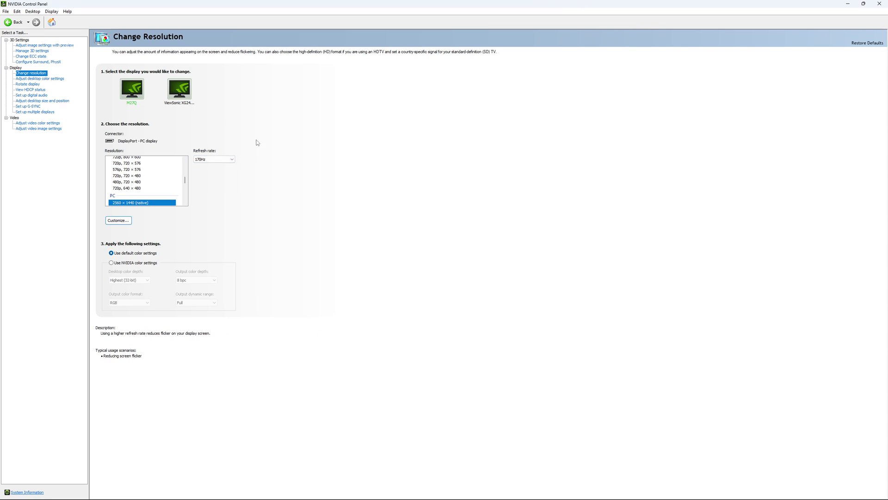
{"action": "left_click", "coordinate": [223, 160]}
{"action": "left_click", "coordinate": [250, 185]}
{"action": "left_click", "coordinate": [217, 159]}
{"action": "left_click", "coordinate": [294, 165]}
Open the Set up G-SYNC page, leaving G-SYNC and G-SYNC Compatible disabled
{"action": "left_click", "coordinate": [29, 106]}
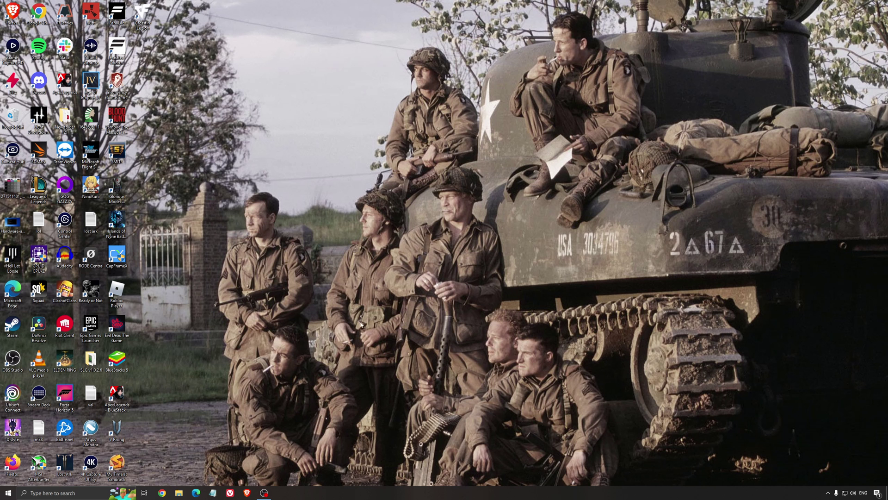
{"action": "left_click", "coordinate": [86, 494]}
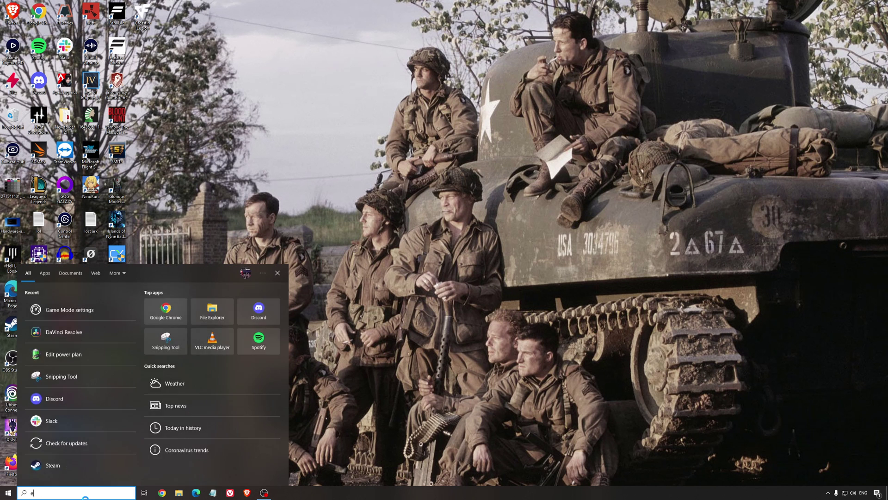
{"action": "type", "text": "nvidia"}
{"action": "key", "text": "Return"}
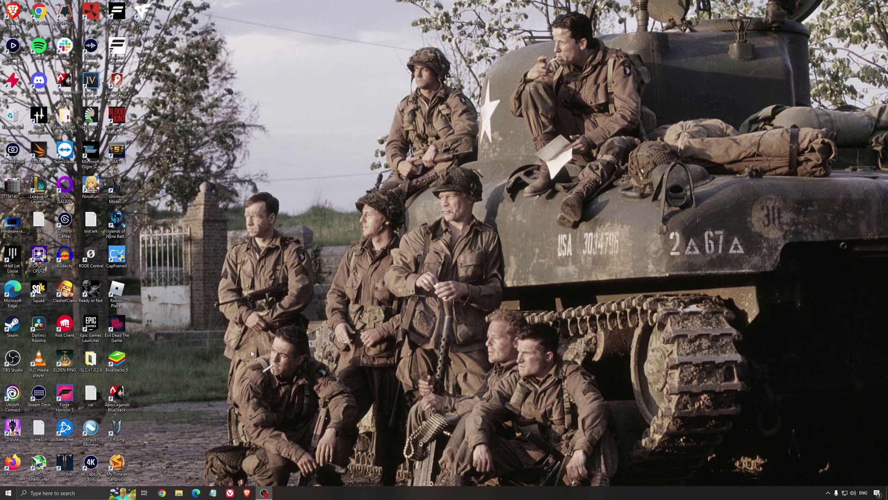
Open ISLC v1.0.2.6, set the 16000 free memory threshold, start monitoring, and minimize it
{"action": "double_click", "coordinate": [91, 360]}
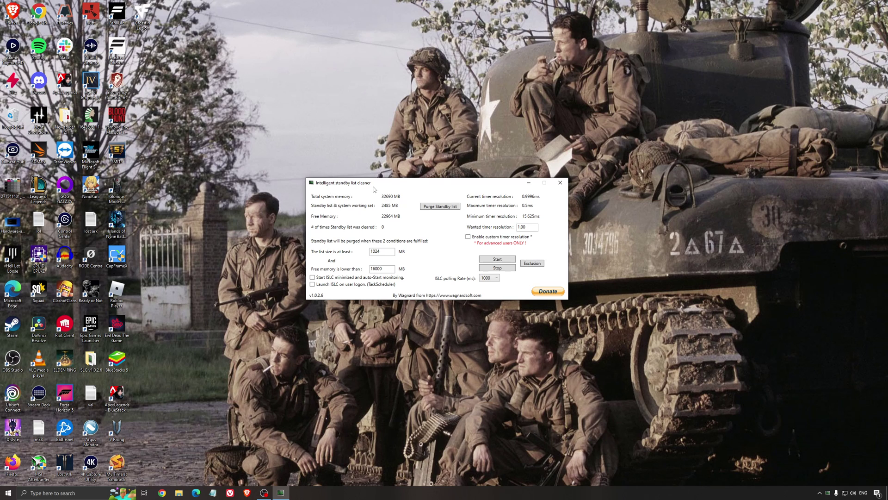
{"action": "left_click_drag", "start_coordinate": [374, 188], "coordinate": [370, 193]}
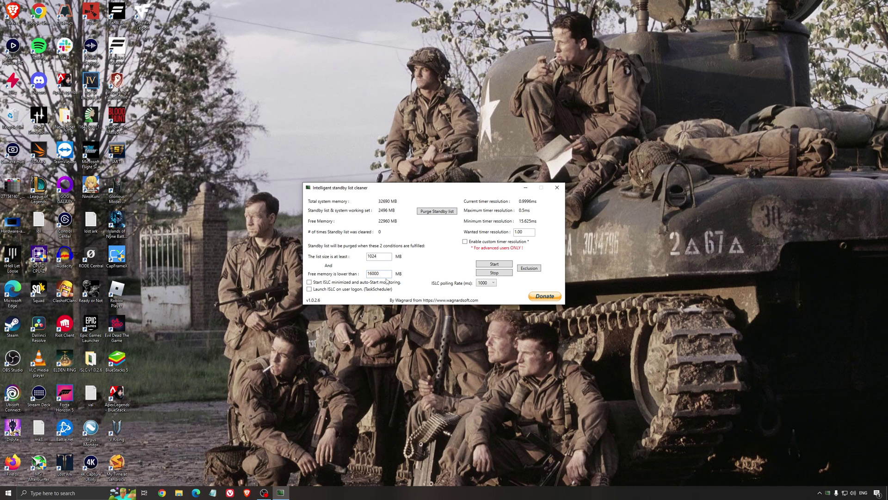
{"action": "left_click_drag", "start_coordinate": [387, 274], "coordinate": [311, 273]}
{"action": "left_click", "coordinate": [494, 264]}
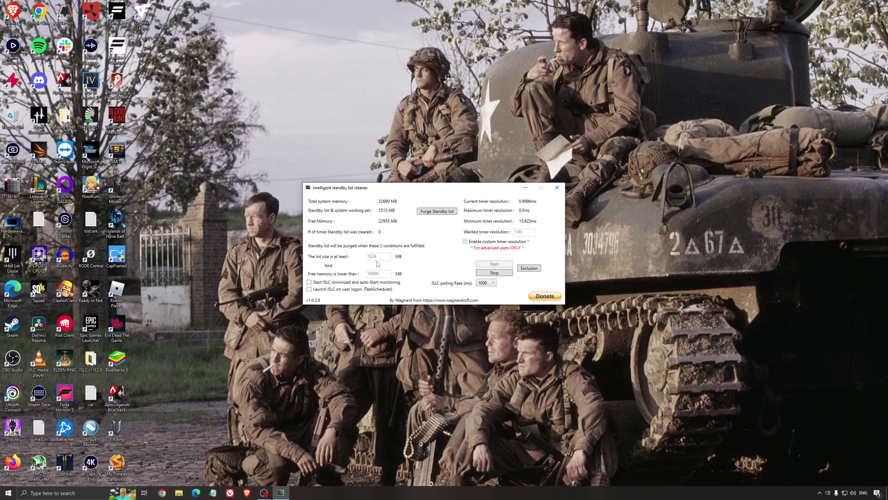
{"action": "left_click_drag", "start_coordinate": [471, 186], "coordinate": [500, 186]}
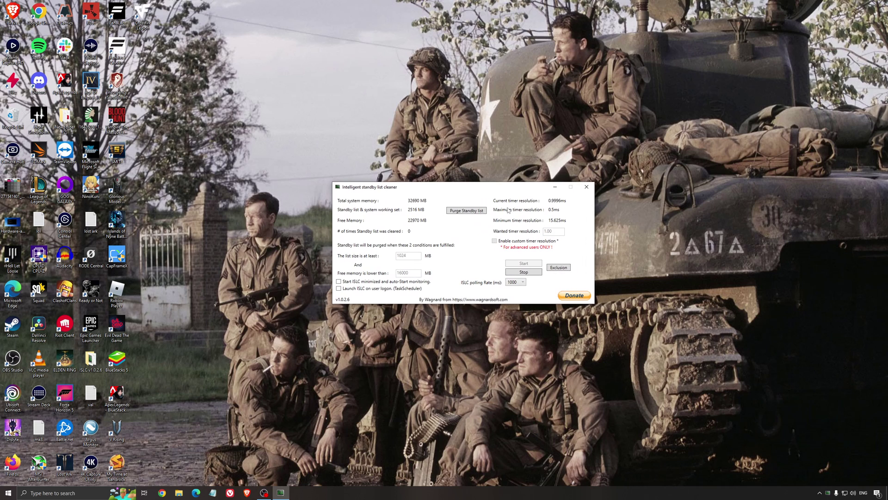
{"action": "left_click", "coordinate": [555, 187]}
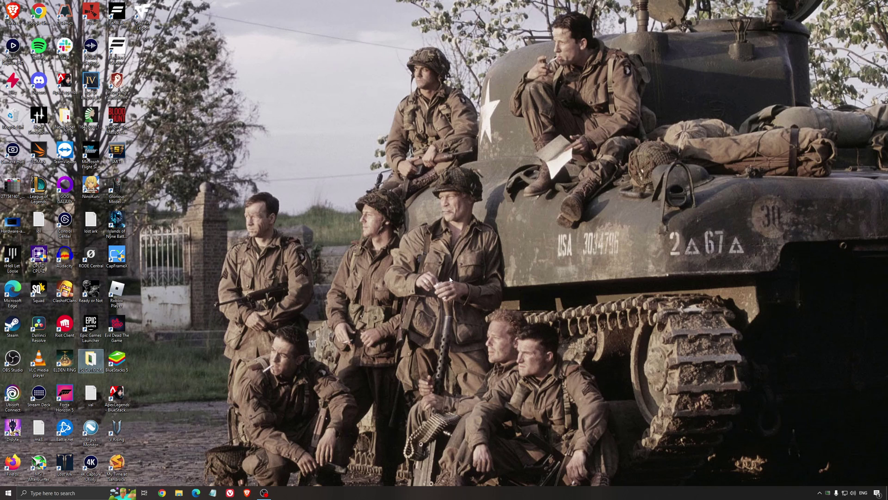
{"action": "left_click", "coordinate": [429, 247]}
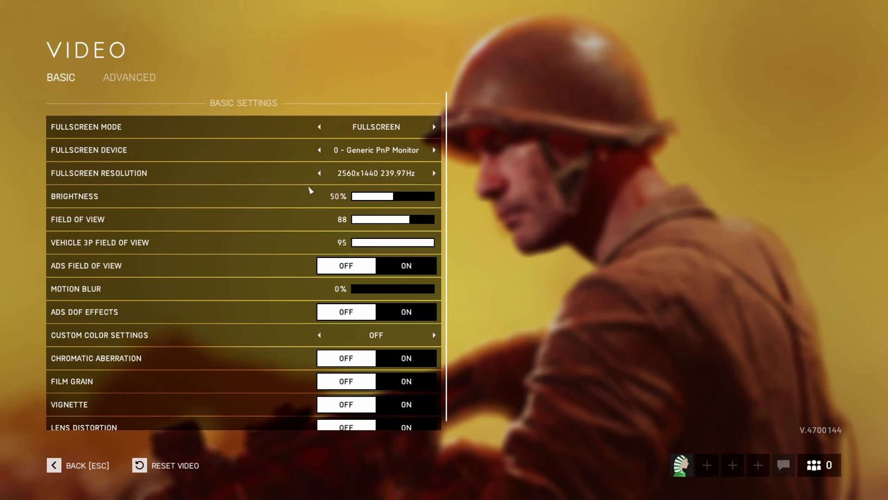
{"action": "scroll", "coordinate": [205, 221], "scroll_direction": "down", "scroll_amount": 1}
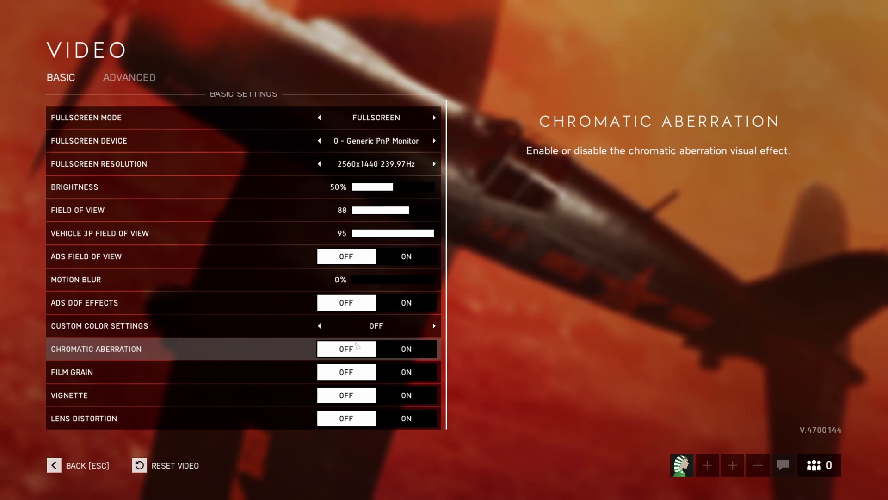
Switch to the Advanced video tab and scroll through the performance and quality options
{"action": "key", "text": "e"}
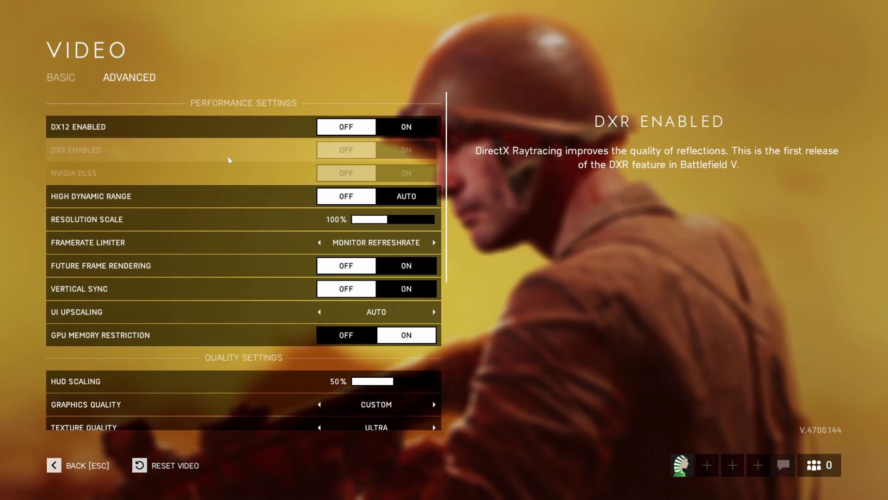
{"action": "scroll", "coordinate": [139, 144], "scroll_direction": "down", "scroll_amount": 2}
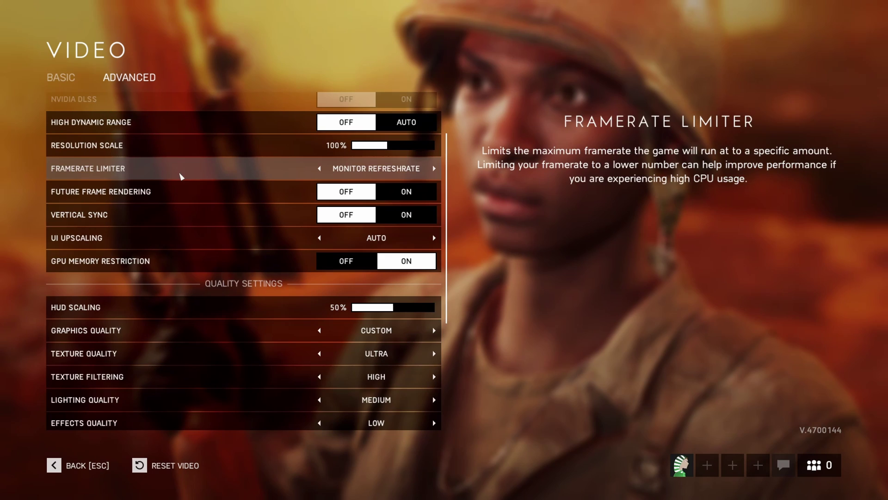
{"action": "scroll", "coordinate": [181, 169], "scroll_direction": "down", "scroll_amount": 1}
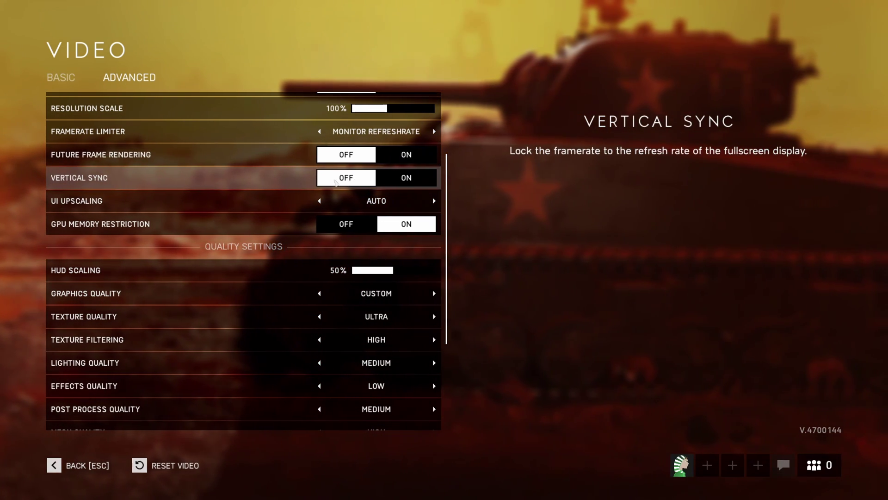
{"action": "scroll", "coordinate": [178, 214], "scroll_direction": "down", "scroll_amount": 1}
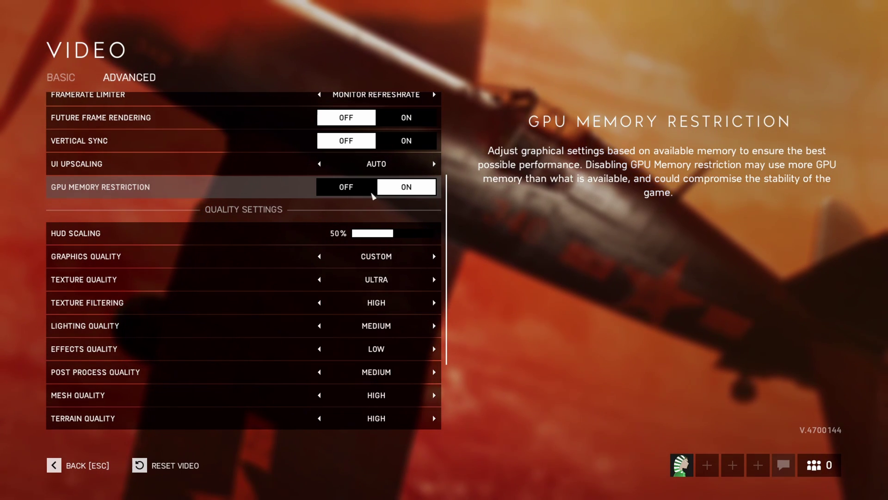
{"action": "scroll", "coordinate": [323, 294], "scroll_direction": "down", "scroll_amount": 2}
{"action": "scroll", "coordinate": [326, 300], "scroll_direction": "down", "scroll_amount": 1}
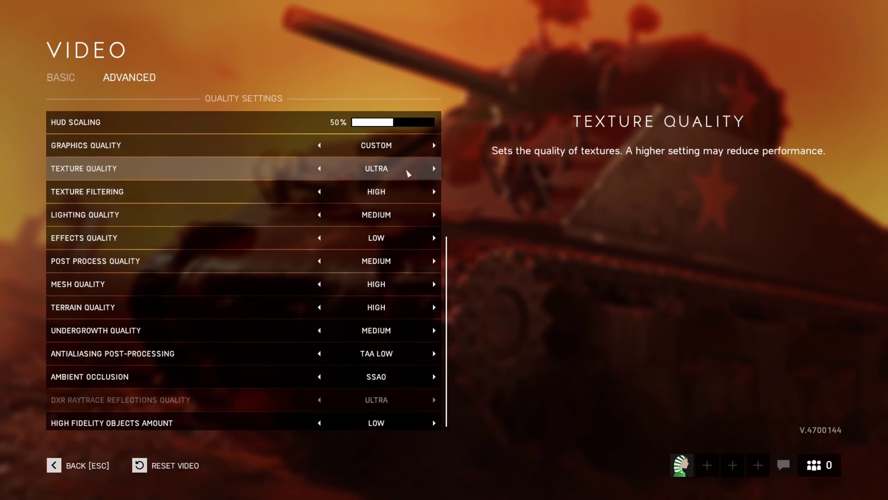
Try HIGH for Texture Quality and Filtering, return both to ULTRA, and test Lighting at LOW
{"action": "left_click", "coordinate": [370, 192]}
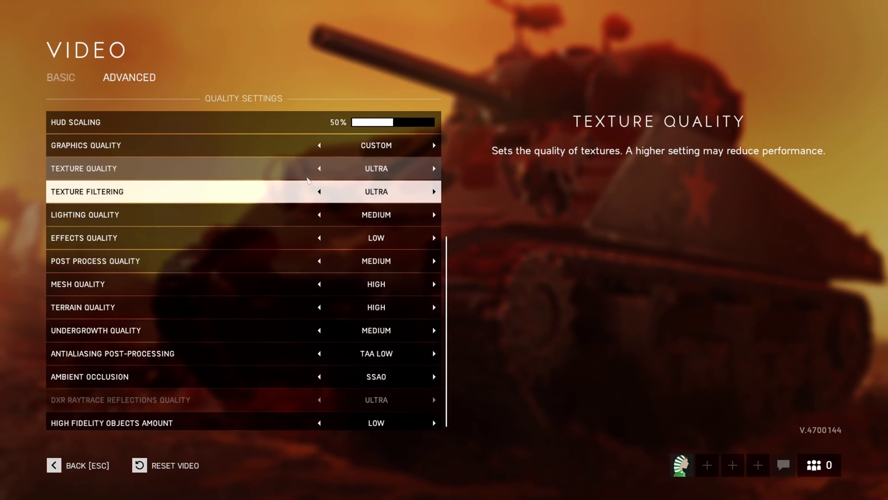
{"action": "left_click", "coordinate": [320, 170]}
{"action": "left_click", "coordinate": [320, 191]}
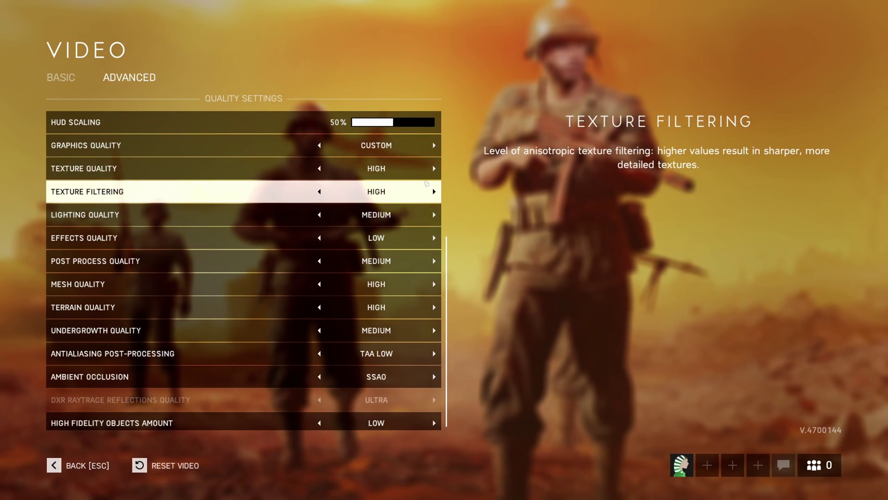
{"action": "left_click", "coordinate": [434, 169]}
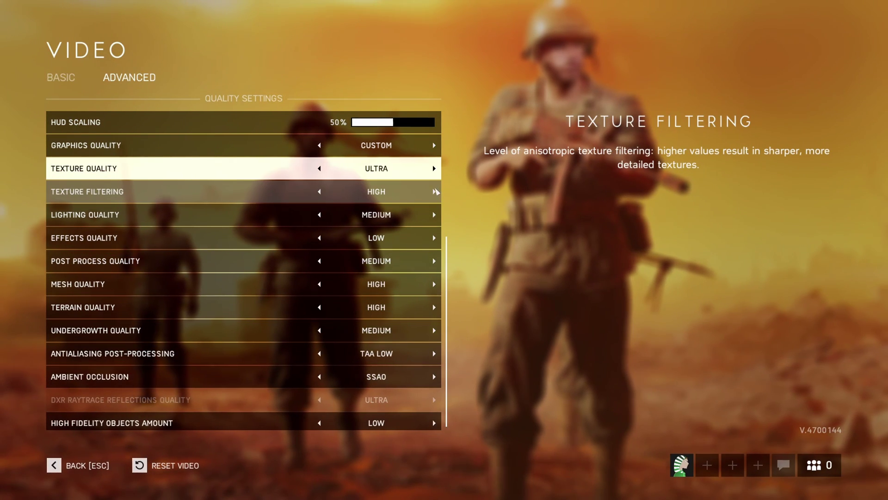
{"action": "left_click", "coordinate": [435, 191]}
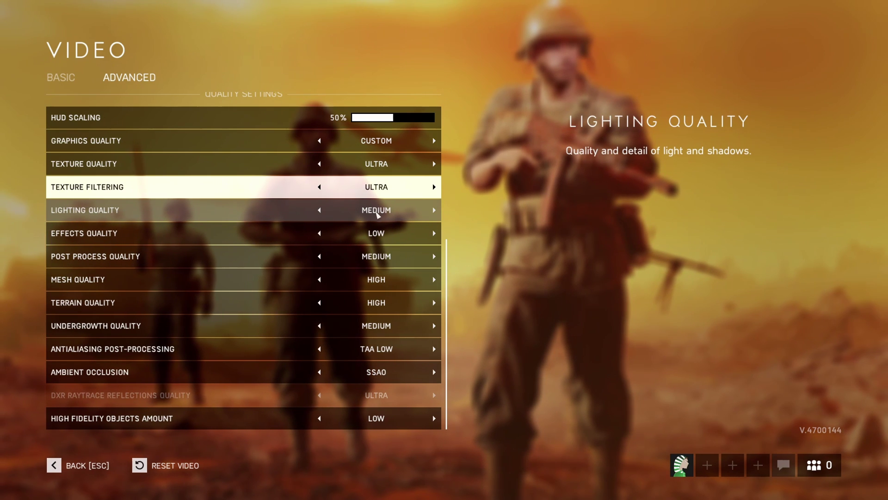
{"action": "left_click", "coordinate": [319, 211]}
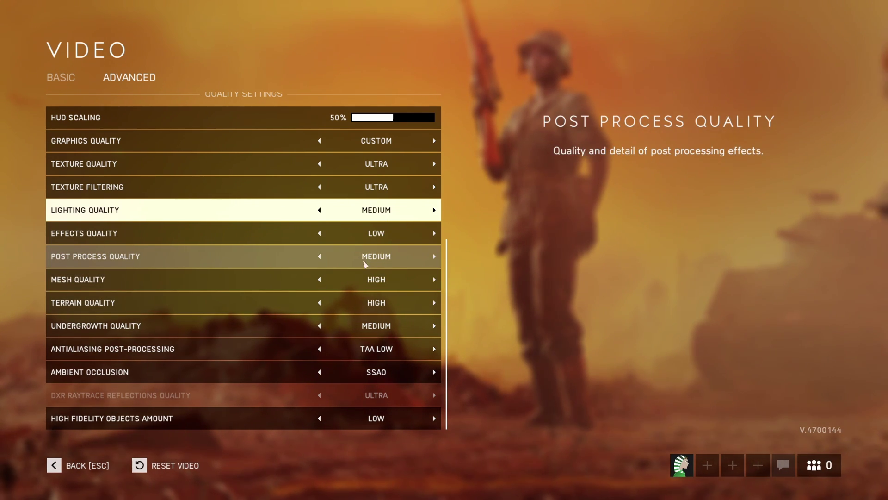
Cycle Post Process Quality through its options and leave it at MEDIUM
{"action": "left_click", "coordinate": [409, 259]}
{"action": "left_click", "coordinate": [319, 256]}
{"action": "left_click", "coordinate": [319, 256]}
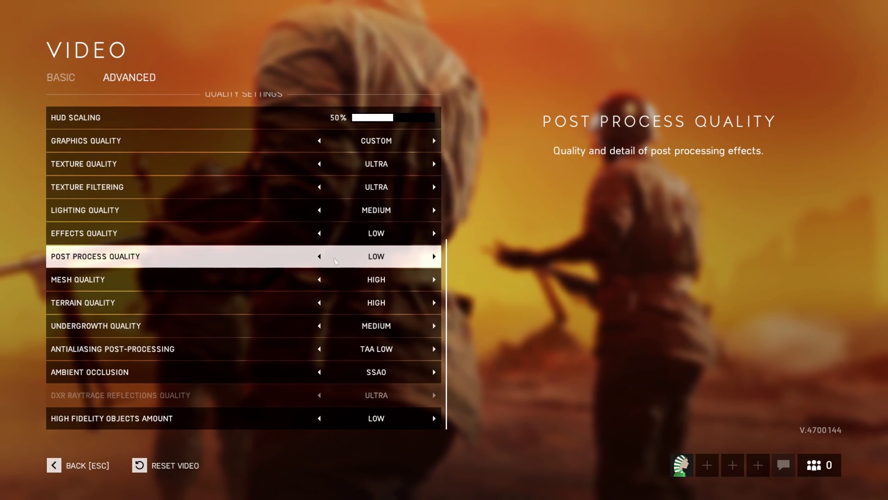
{"action": "left_click", "coordinate": [319, 256]}
{"action": "left_click", "coordinate": [434, 258]}
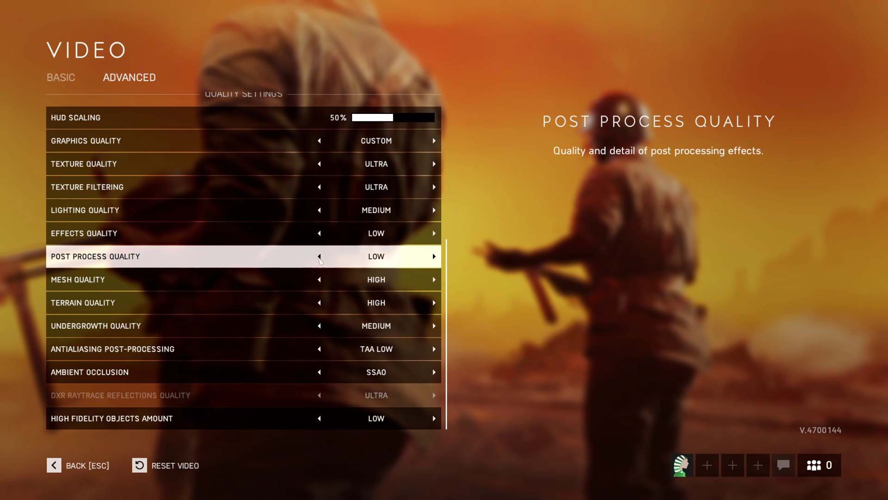
{"action": "left_click", "coordinate": [435, 259]}
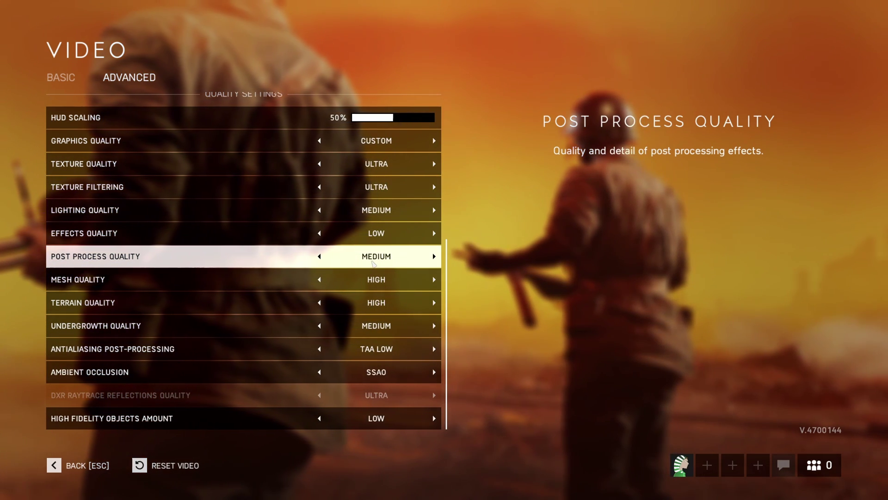
{"action": "left_click", "coordinate": [330, 259]}
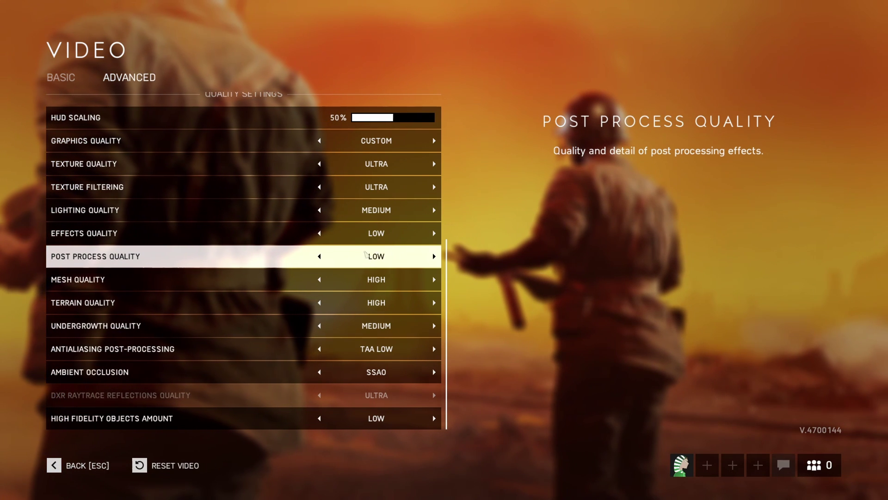
{"action": "left_click", "coordinate": [404, 262]}
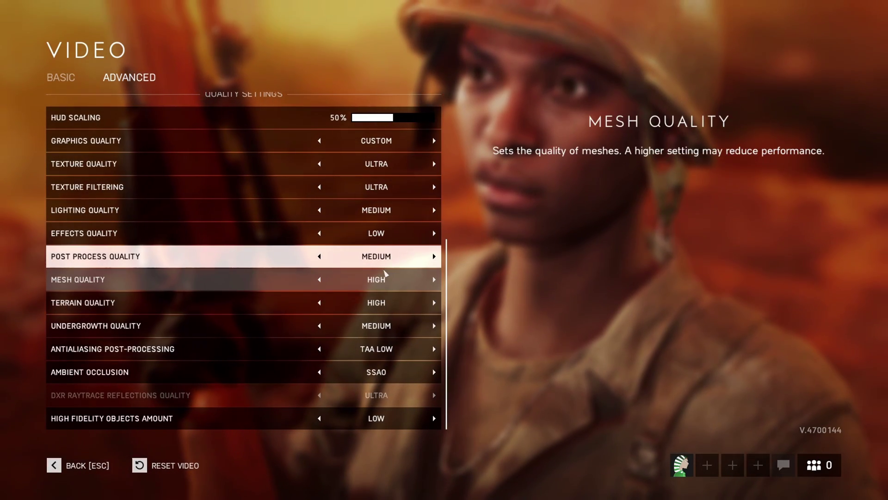
Set Mesh Quality and Terrain Quality to MEDIUM
{"action": "left_click", "coordinate": [434, 280]}
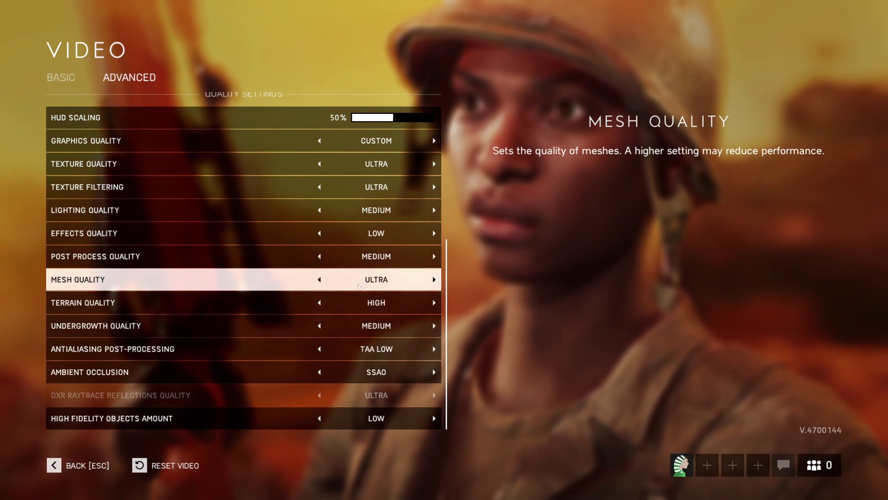
{"action": "left_click", "coordinate": [319, 280]}
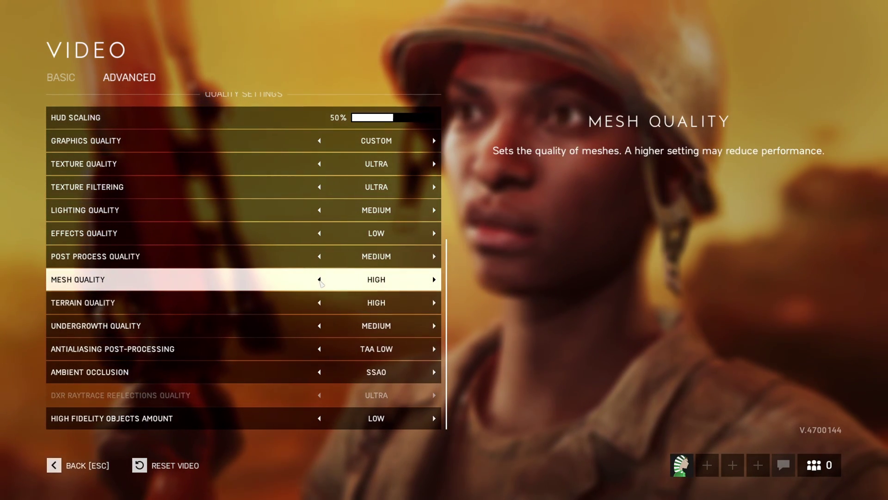
{"action": "left_click", "coordinate": [319, 279]}
{"action": "left_click", "coordinate": [319, 302]}
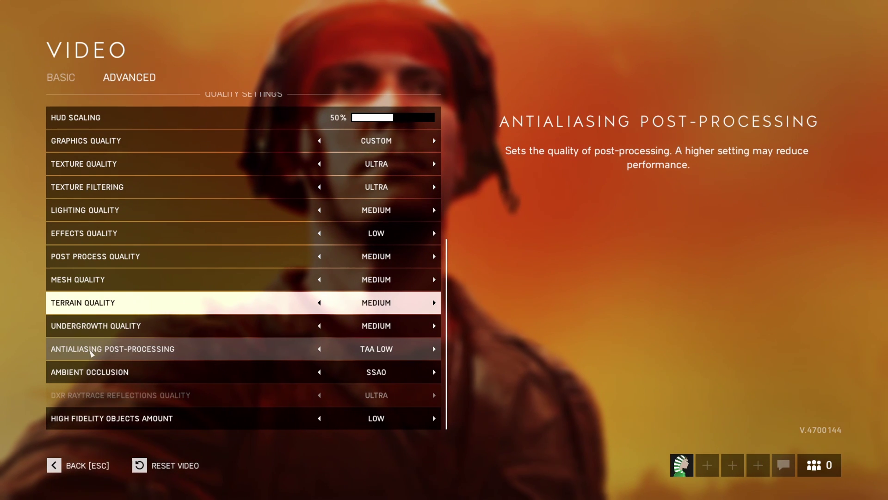
{"action": "left_click", "coordinate": [434, 352]}
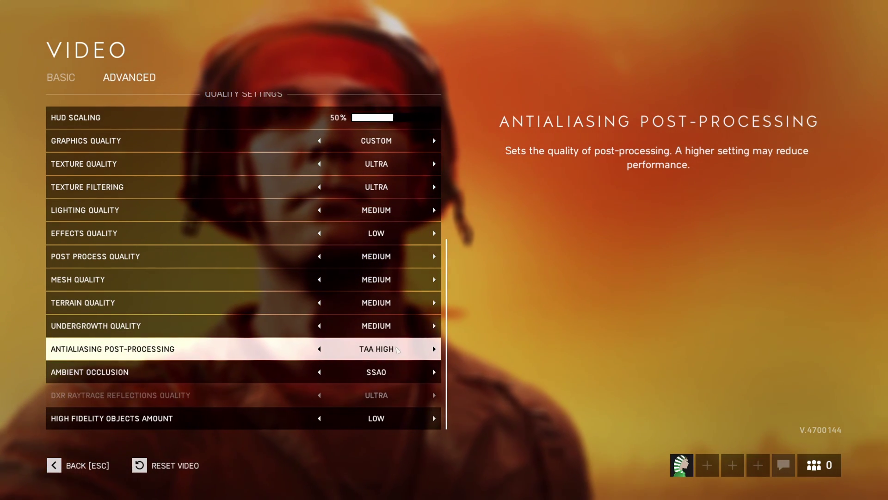
{"action": "left_click", "coordinate": [394, 349]}
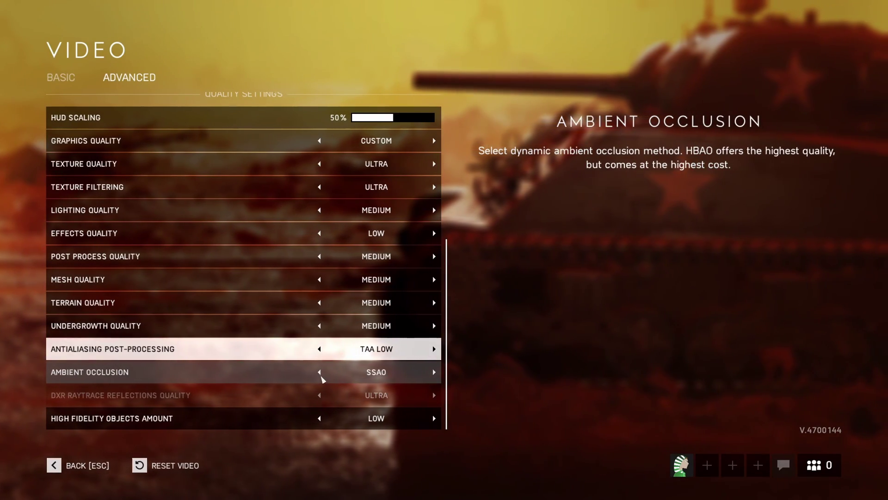
{"action": "left_click", "coordinate": [321, 372]}
{"action": "left_click", "coordinate": [427, 375]}
{"action": "left_click", "coordinate": [320, 372]}
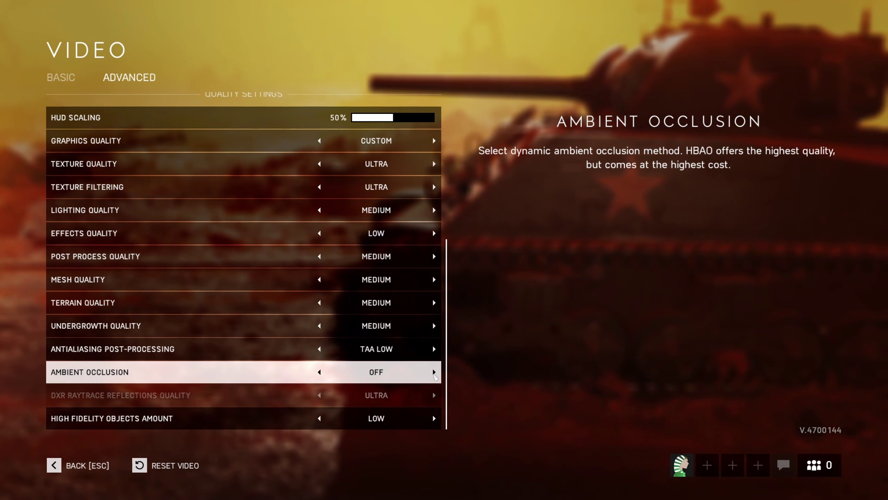
{"action": "left_click", "coordinate": [320, 373]}
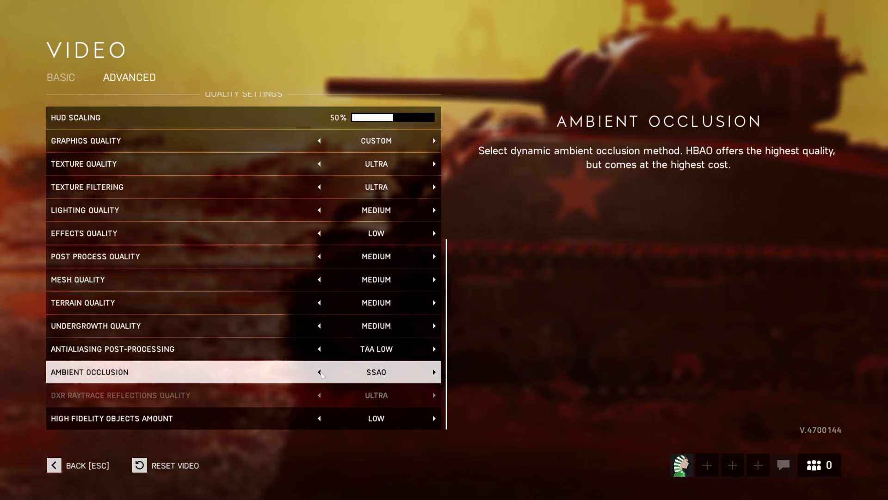
{"action": "left_click", "coordinate": [321, 373]}
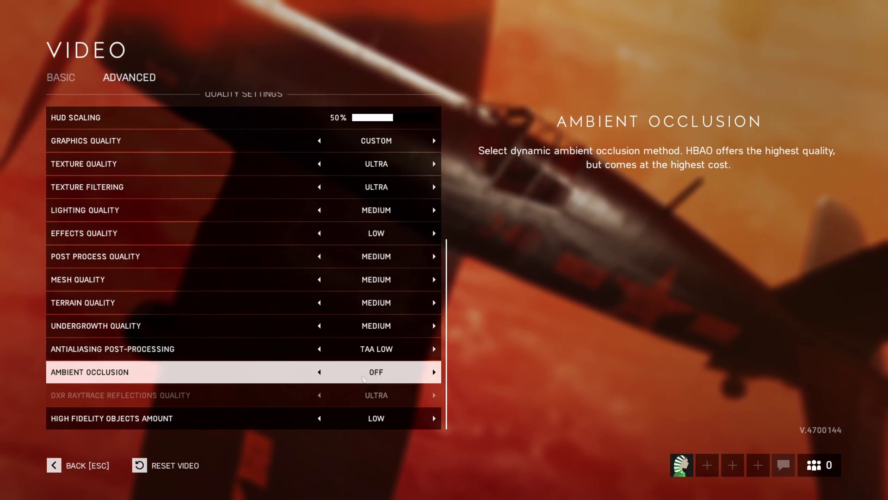
{"action": "left_click", "coordinate": [431, 377]}
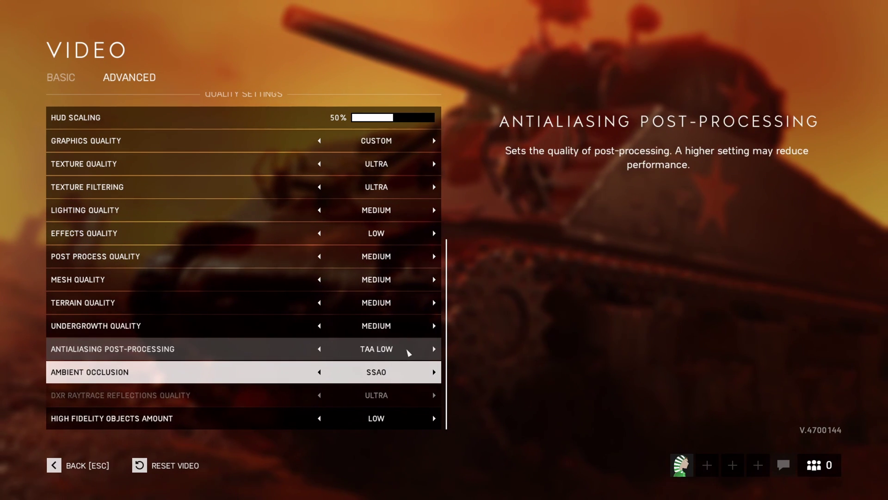
{"action": "scroll", "coordinate": [404, 353], "scroll_direction": "up", "scroll_amount": 5}
{"action": "scroll", "coordinate": [404, 353], "scroll_direction": "down", "scroll_amount": 6}
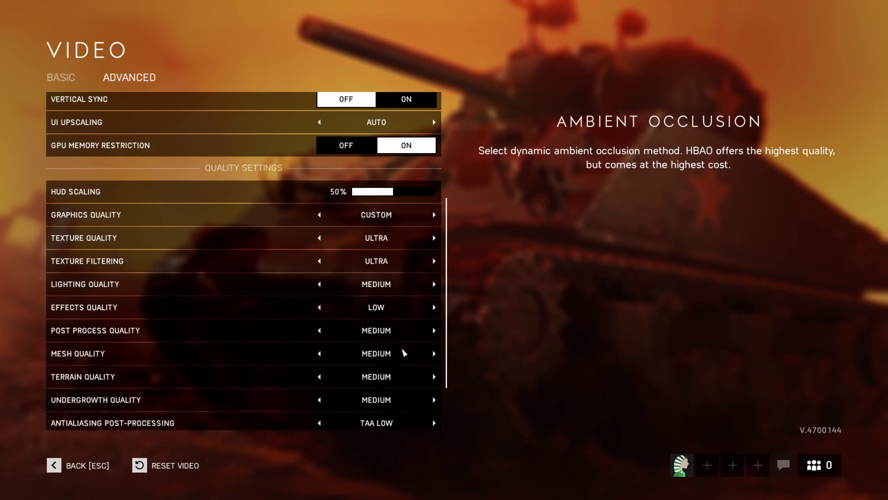